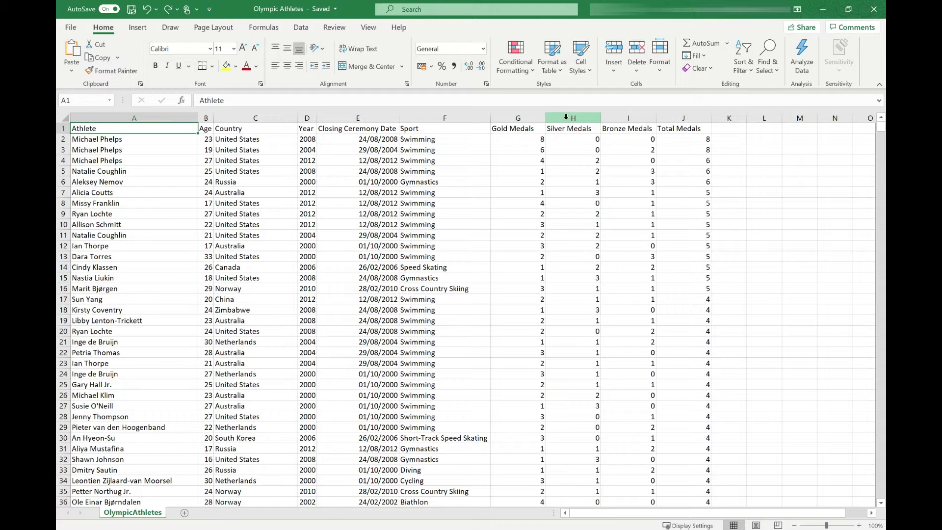
Insert an empty column H before Silver Medals, right after Gold Medals.
right_click(566, 118)
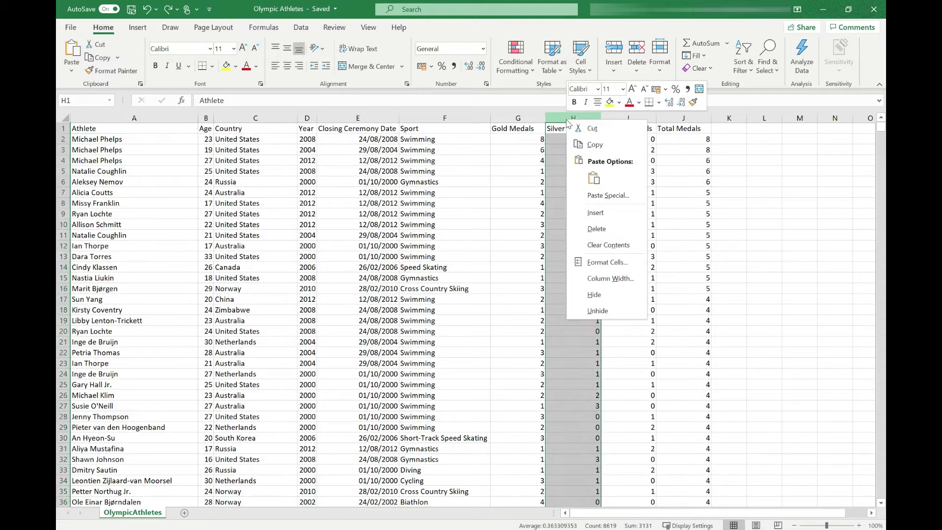
left_click(596, 214)
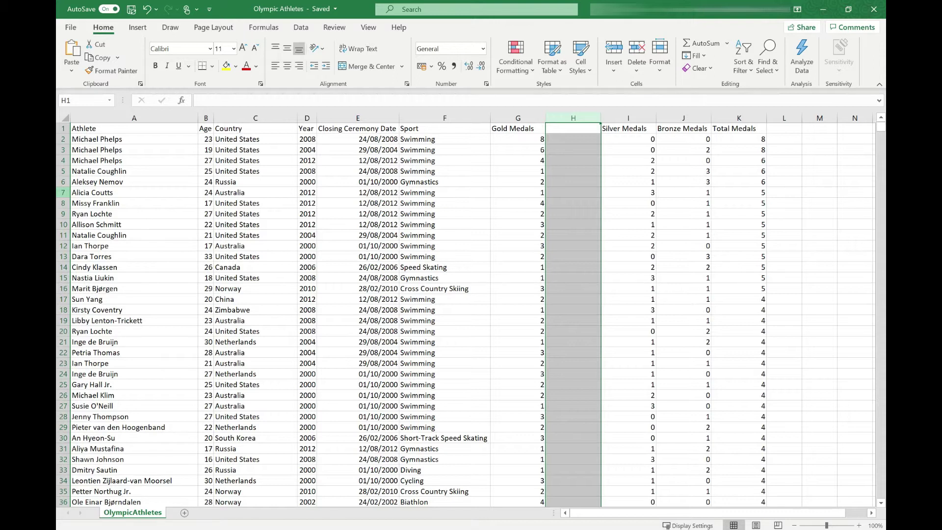
Insert an empty row 7 above Alicia Coutts, below Aleksey Nemov.
right_click(67, 195)
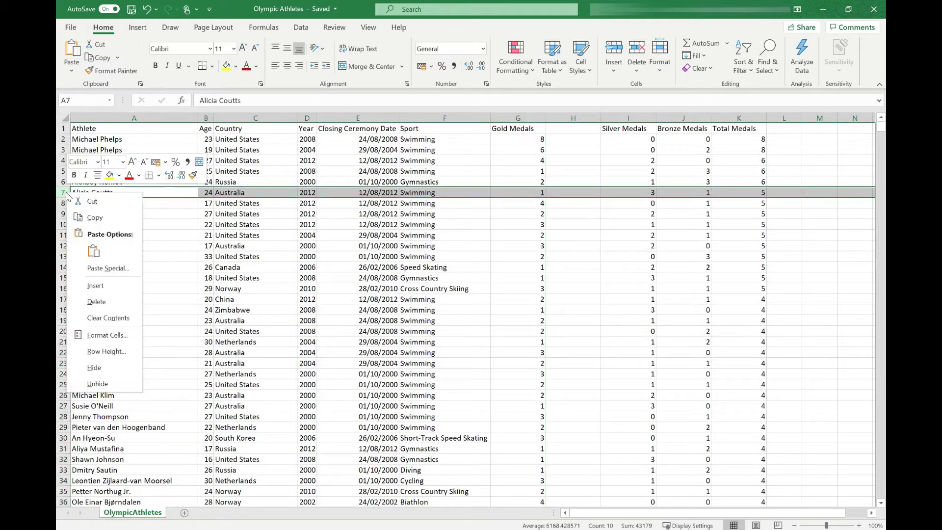
left_click(96, 286)
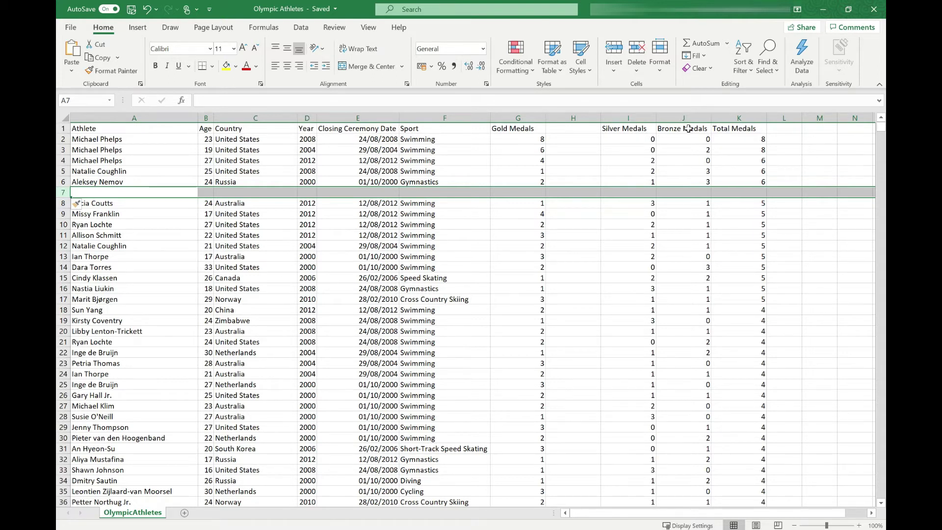
Insert an empty column J before Bronze Medals using the Alt, I, C shortcut.
left_click(689, 129)
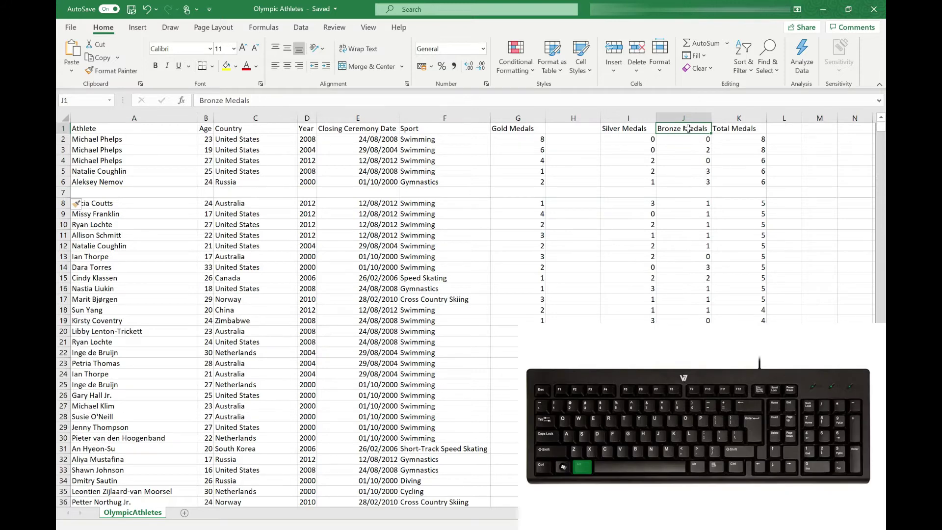
key("alt")
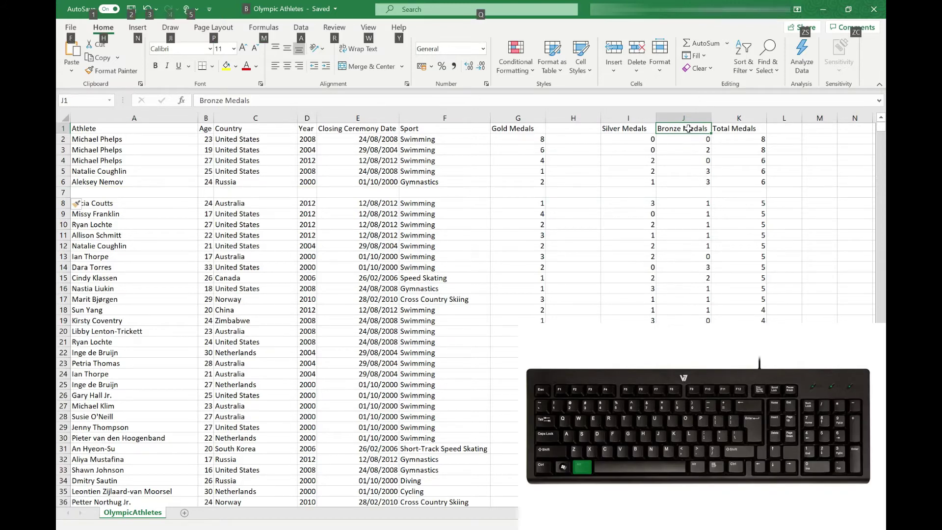
key("i")
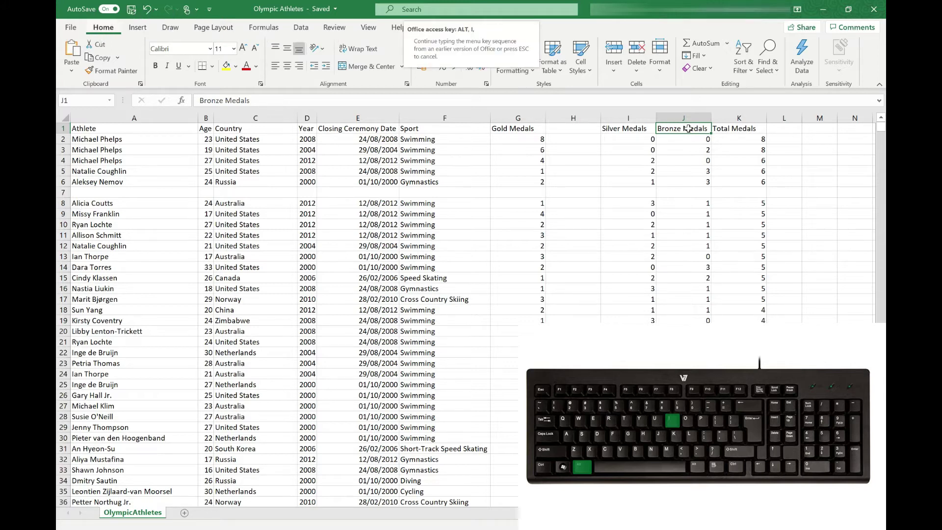
key("c")
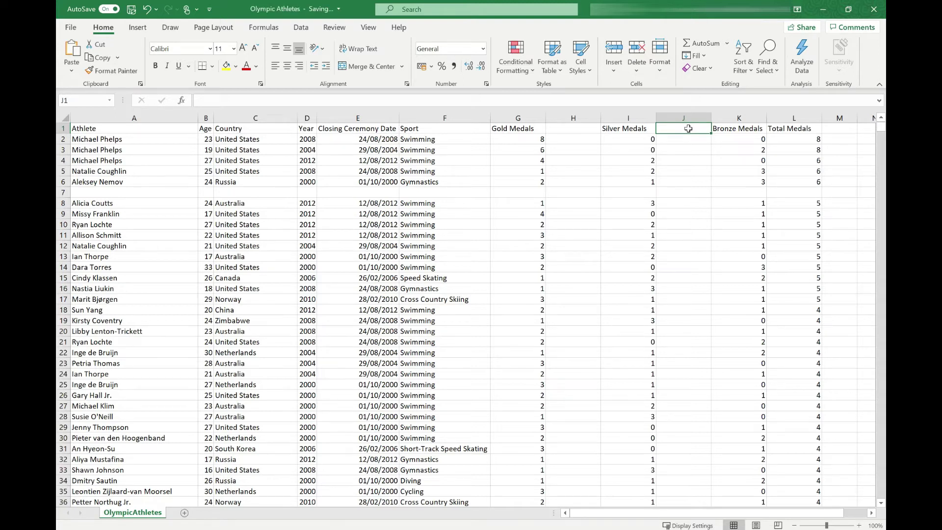
Insert an empty row 11 above Allison Schmitt using the Alt, I, R shortcut.
left_click(124, 236)
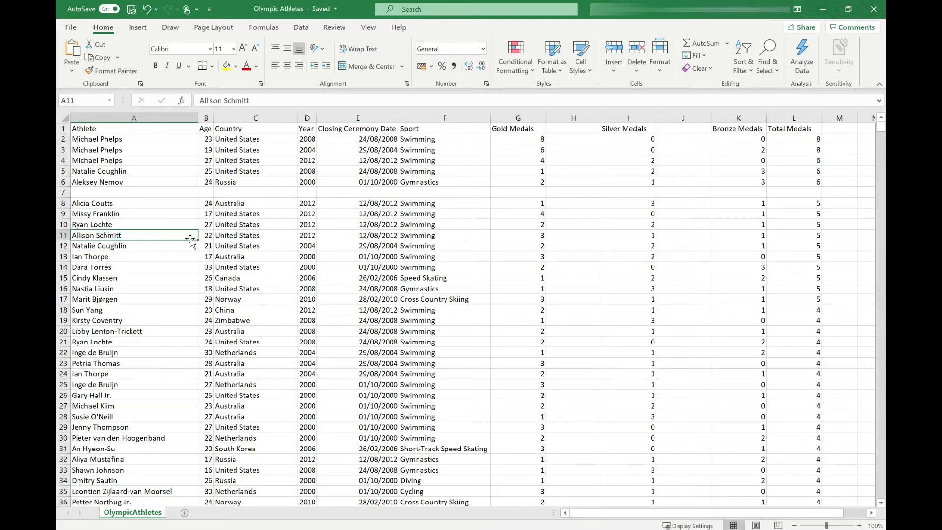
key("alt")
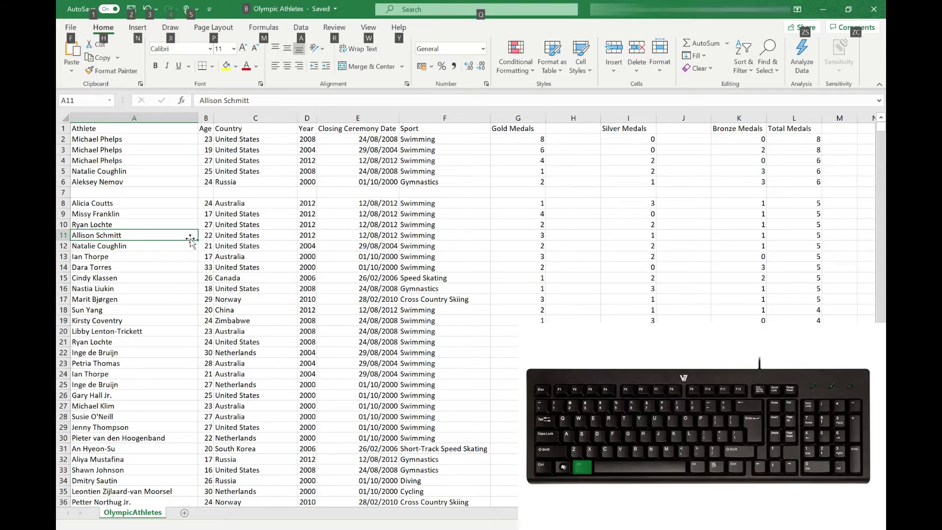
key("i")
key("r")
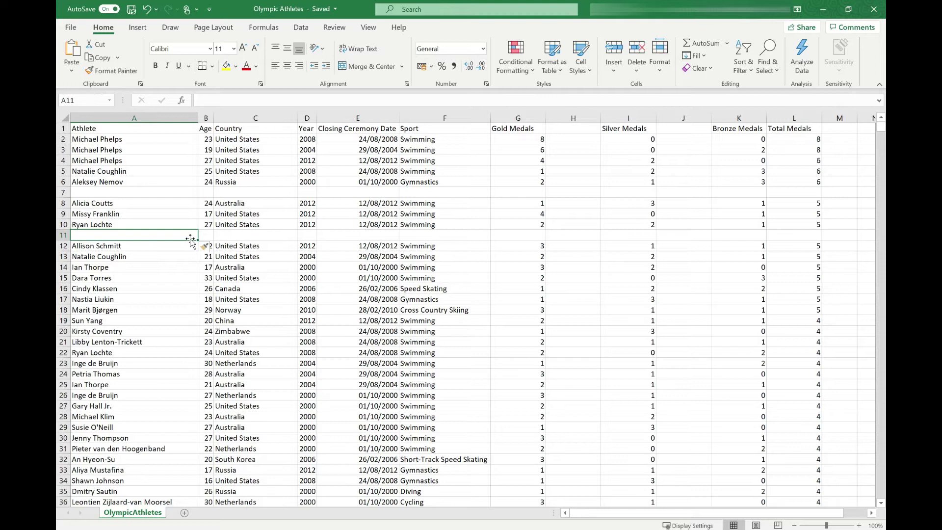
Undo the inserted blank rows and columns so Total Medals returns to column J.
left_click(147, 9)
left_click(138, 130)
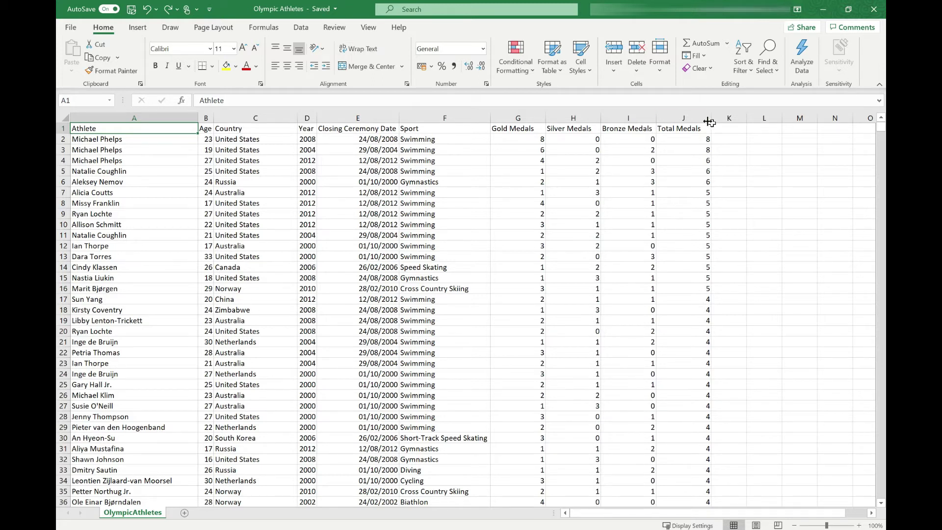
Cut the Total Medals column J and insert it at column E, after Year.
left_click(681, 116)
right_click(682, 118)
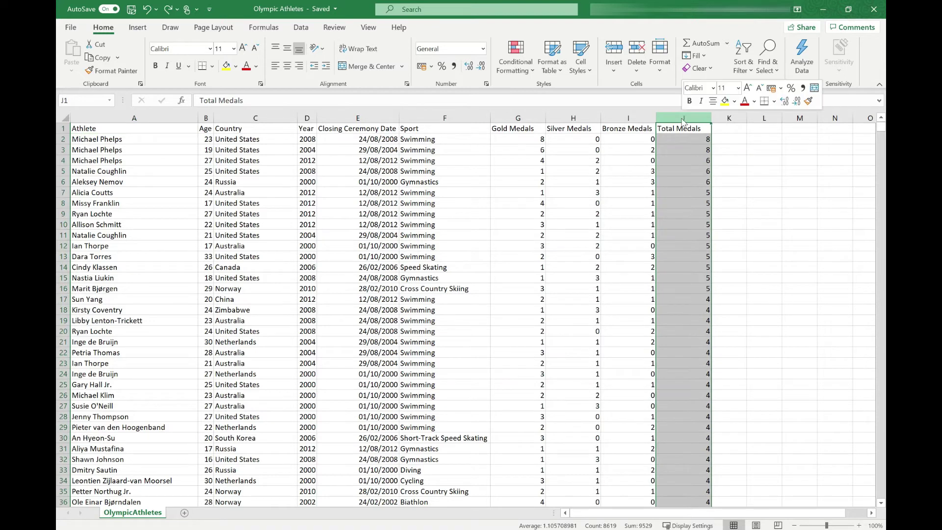
left_click(705, 128)
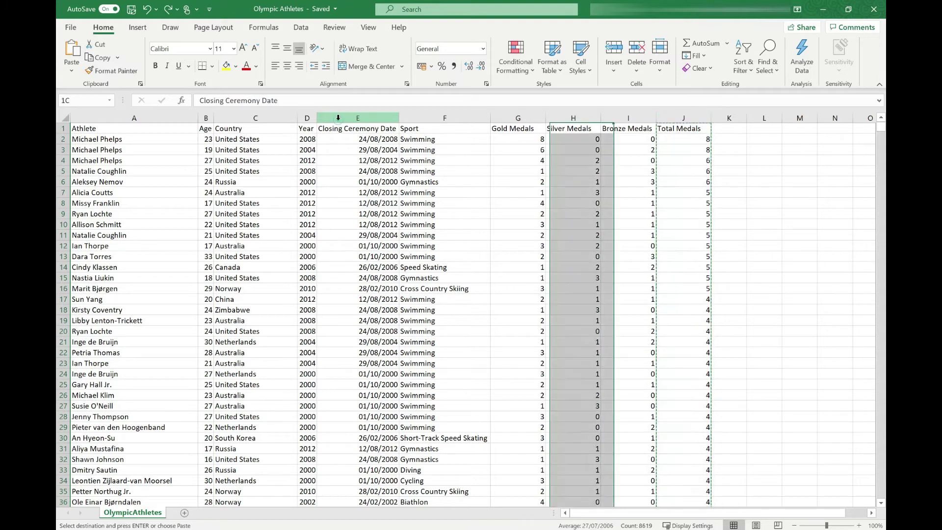
left_click(338, 118)
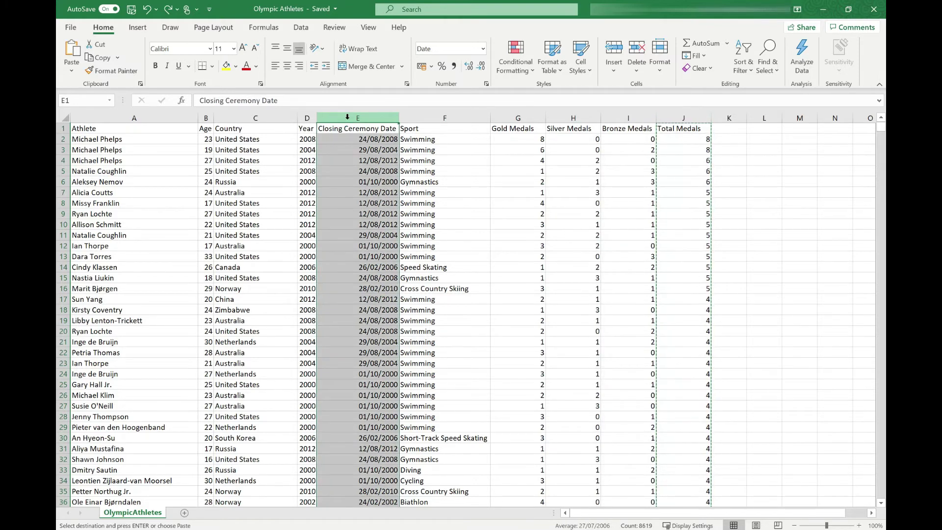
right_click(348, 117)
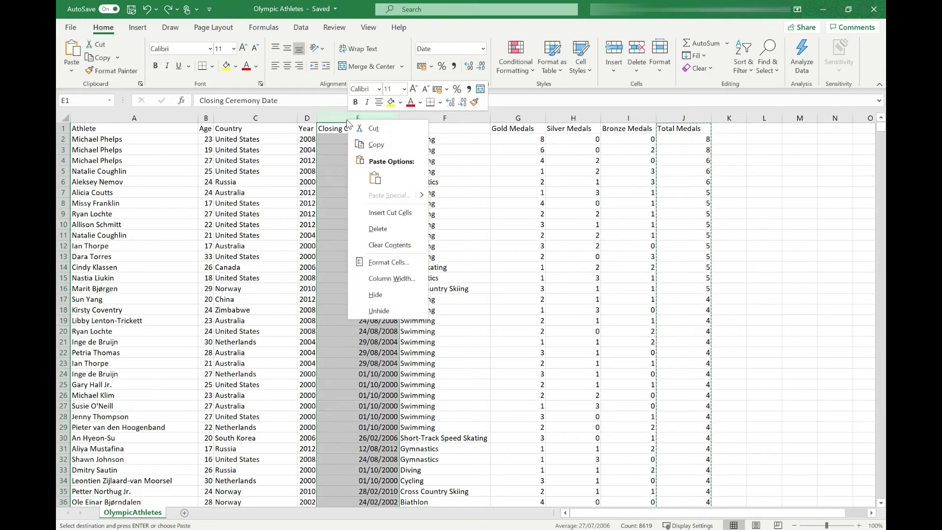
left_click(393, 213)
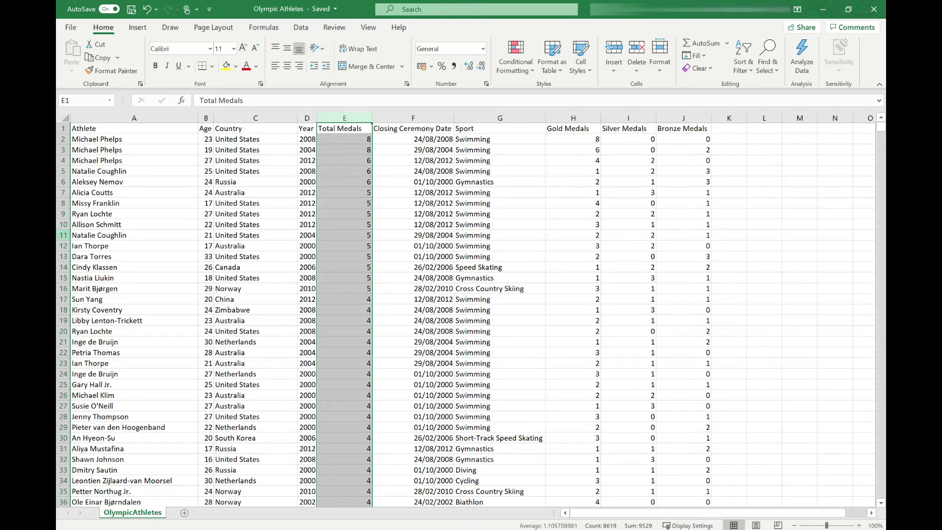
Move Allison Schmitt's row 10 to row 6, above Aleksey Nemov.
left_click(63, 224)
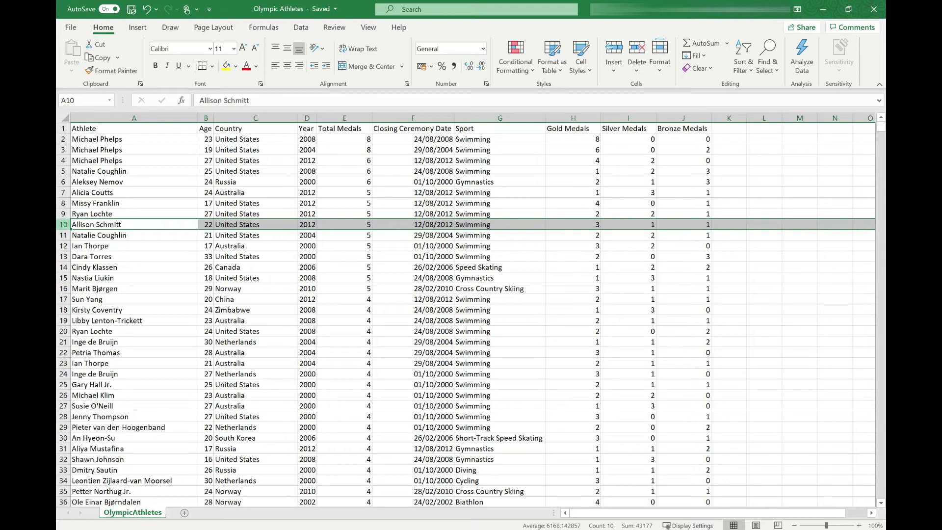
key("ctrl+c")
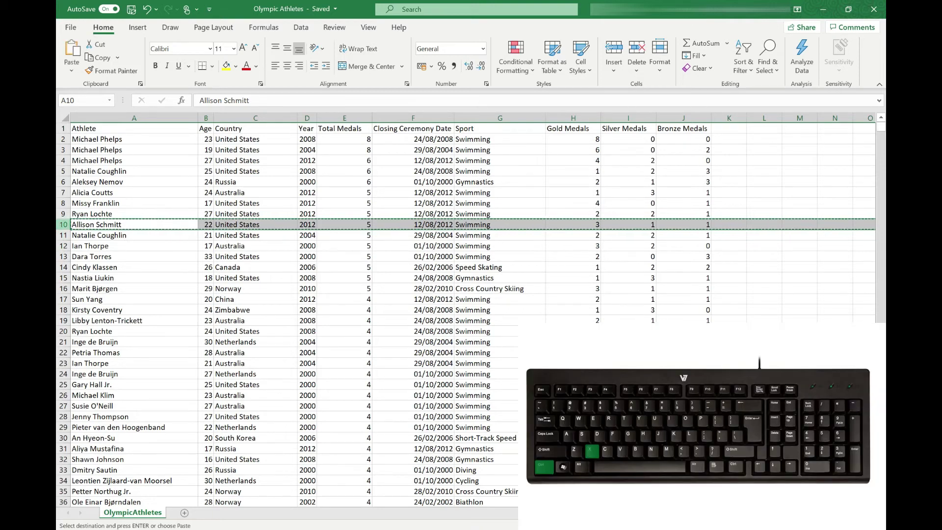
right_click(67, 227)
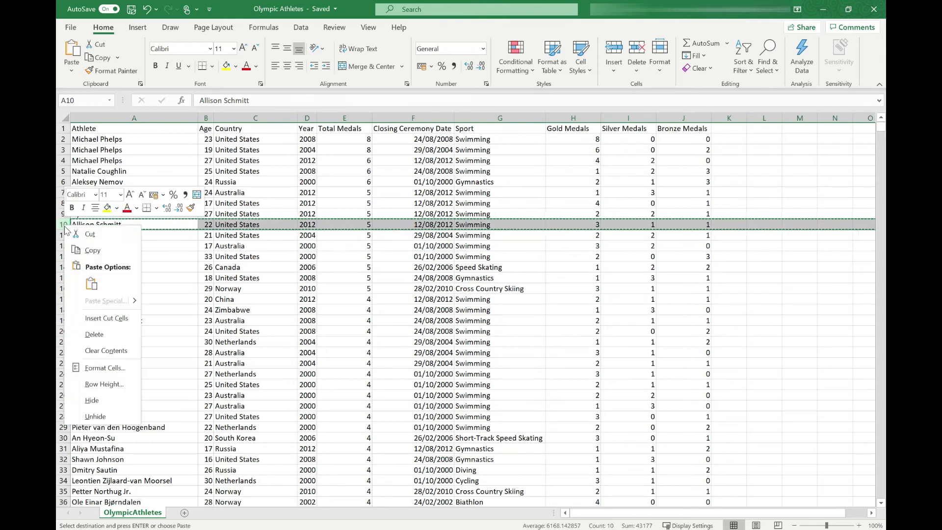
left_click(90, 234)
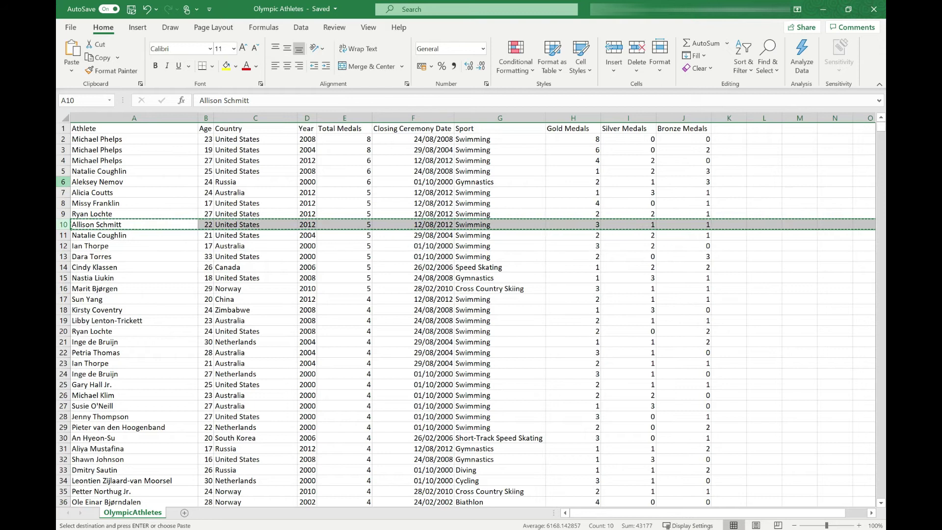
right_click(65, 183)
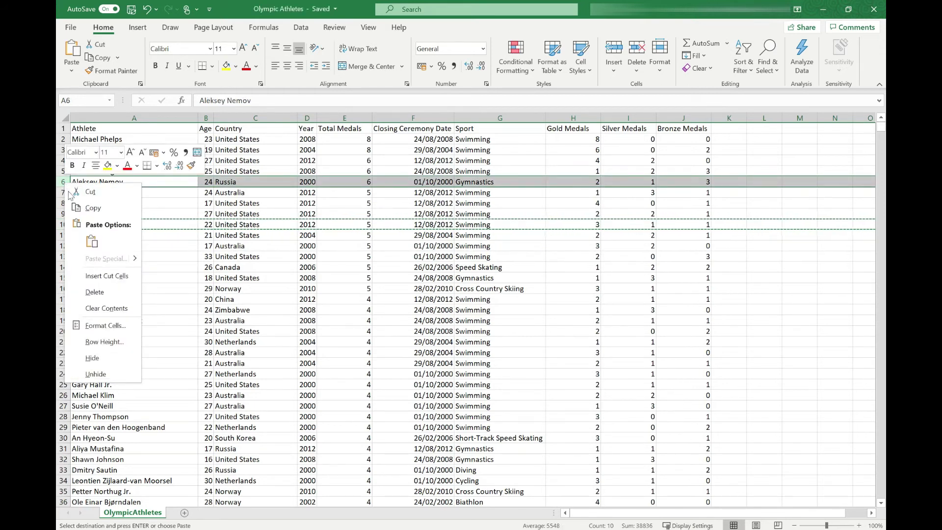
left_click(94, 275)
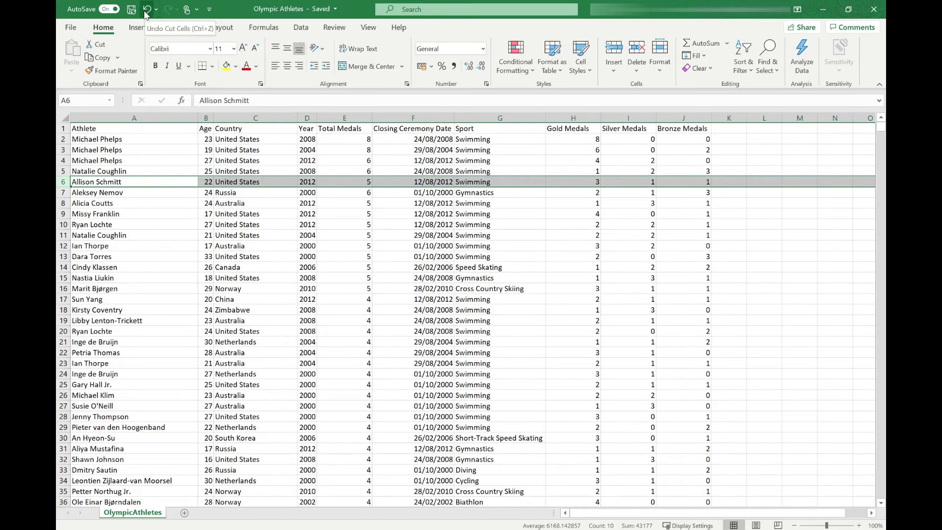
Undo both moves, then reinsert the Total Medals column at column E.
left_click(146, 10)
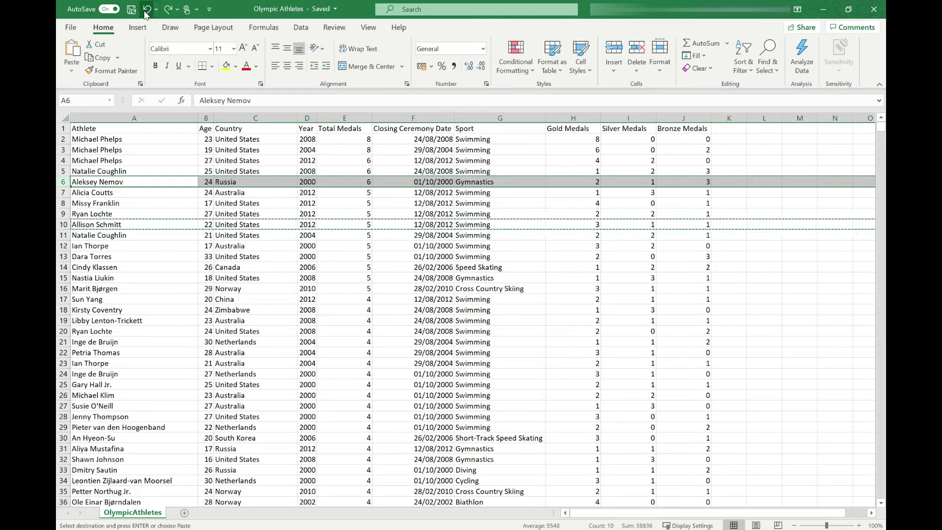
left_click(146, 10)
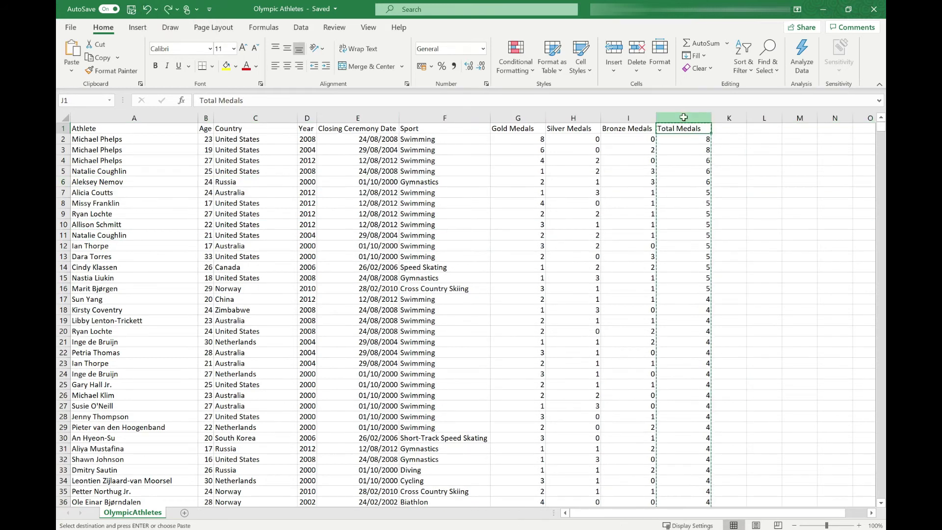
left_click(684, 118)
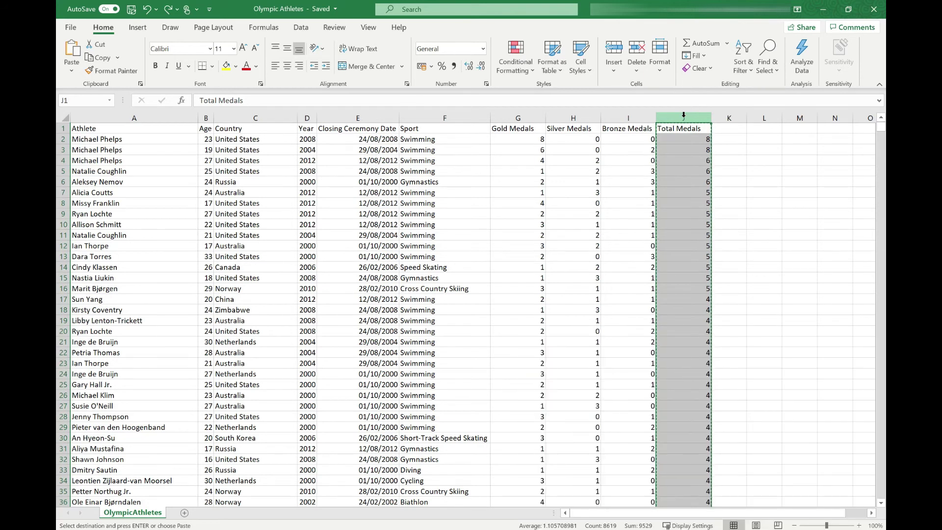
key("Left")
key("Left")
key("Left")
key("Left")
key("Left")
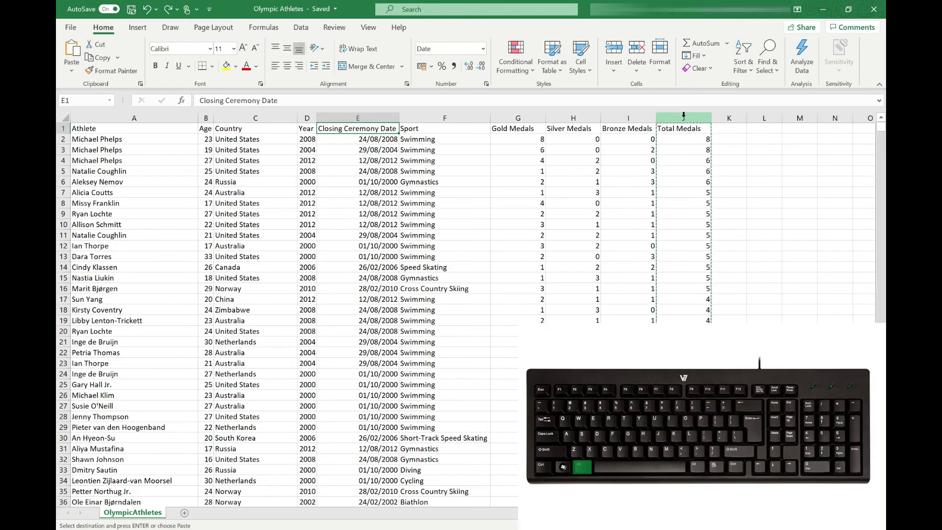
key("i")
key("e")
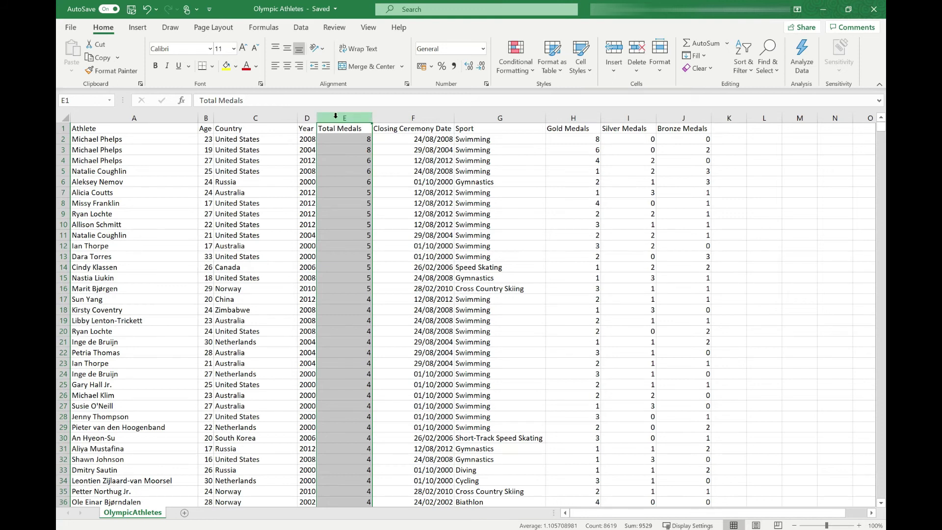
Cut Allison Schmitt's row 10 and insert it at row 5, above Natalie Coughlin.
key("Left")
key("Left")
key("Left")
key("Left")
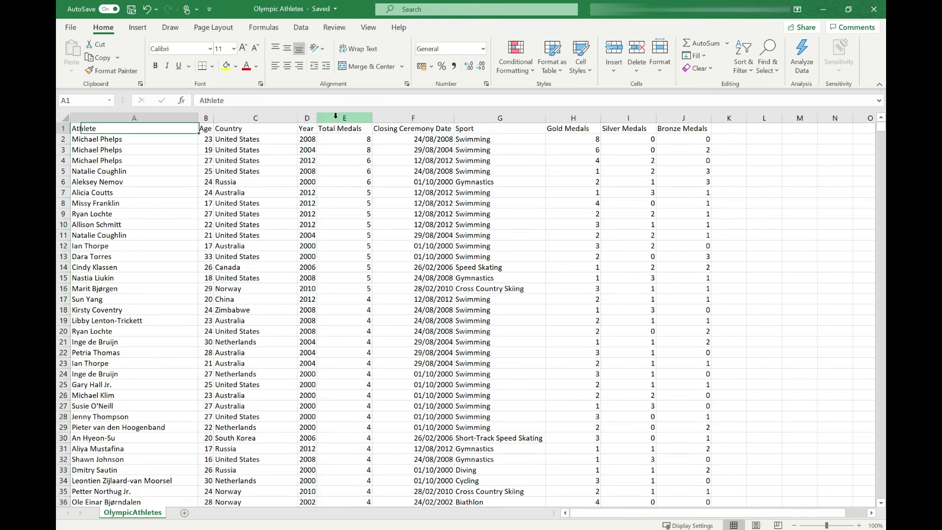
key("Down")
key("Down")
key("Down")
key("Down")
key("Down")
key("Down")
key("Down")
key("Down")
key("Down")
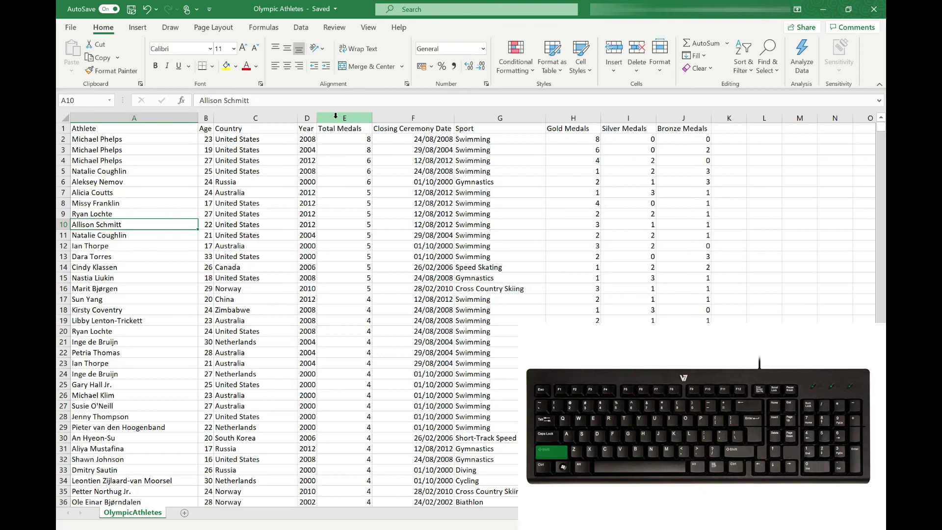
key("shift+space")
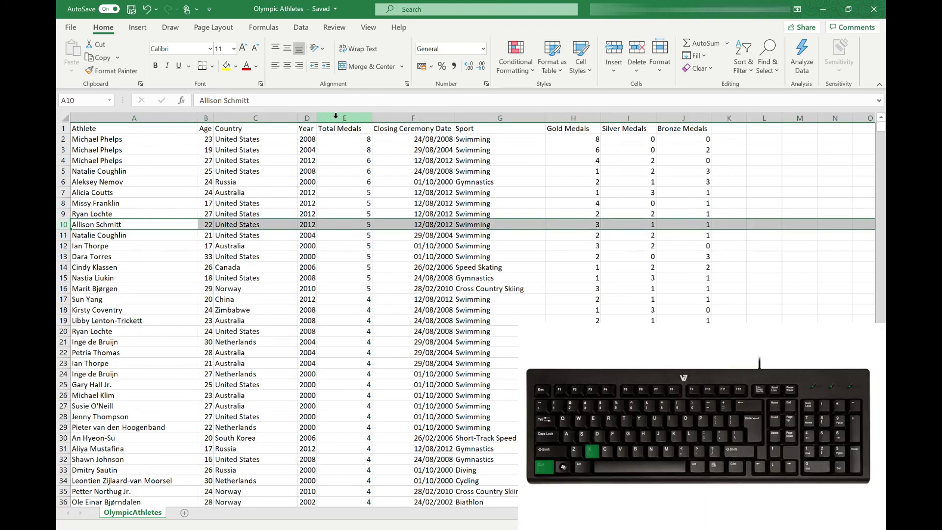
key("ctrl+c")
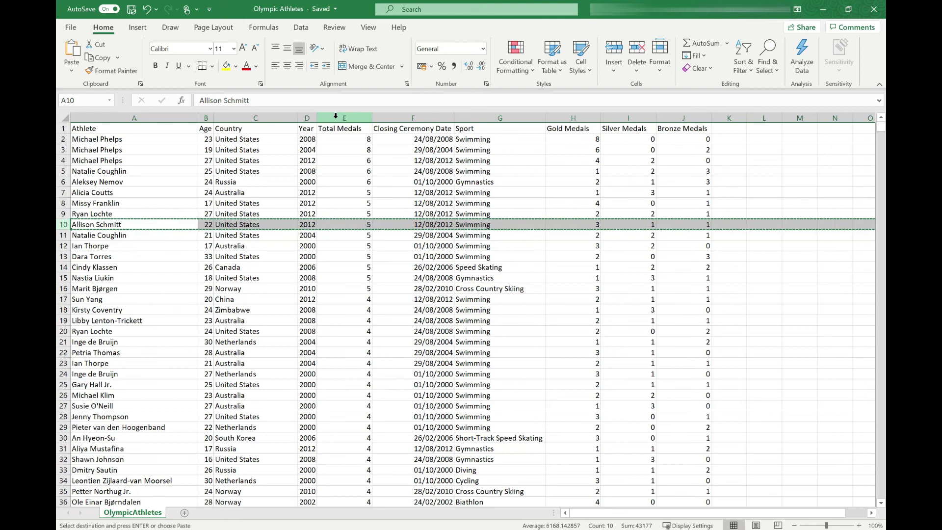
key("Up")
key("Up")
key("Up")
key("Up")
key("Up")
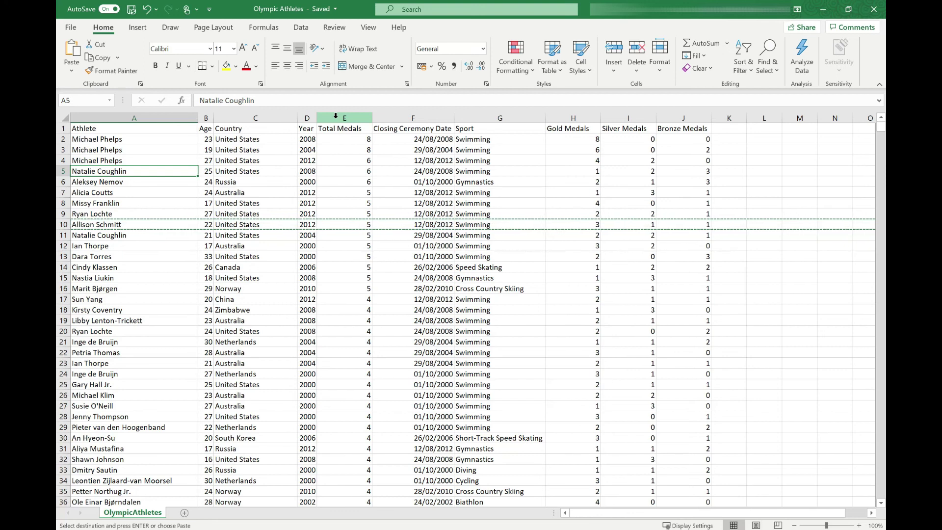
key("alt+i")
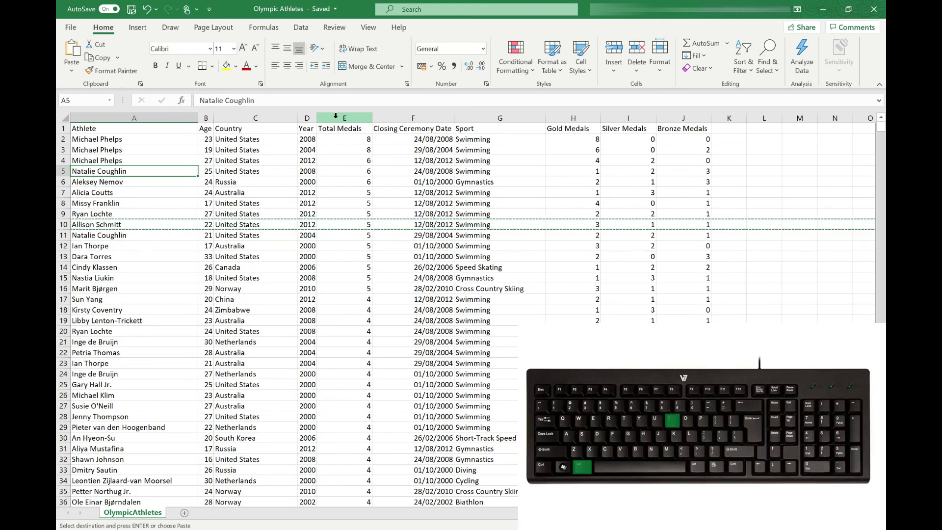
key("e")
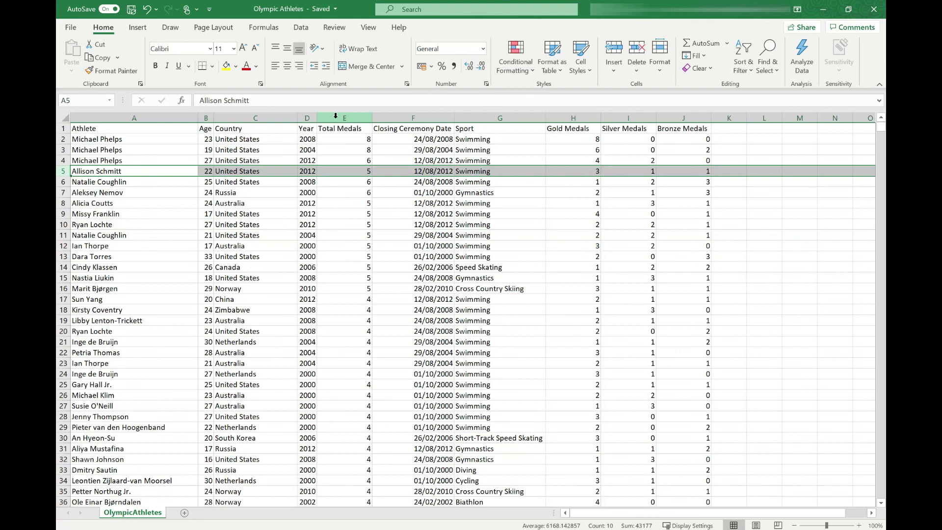